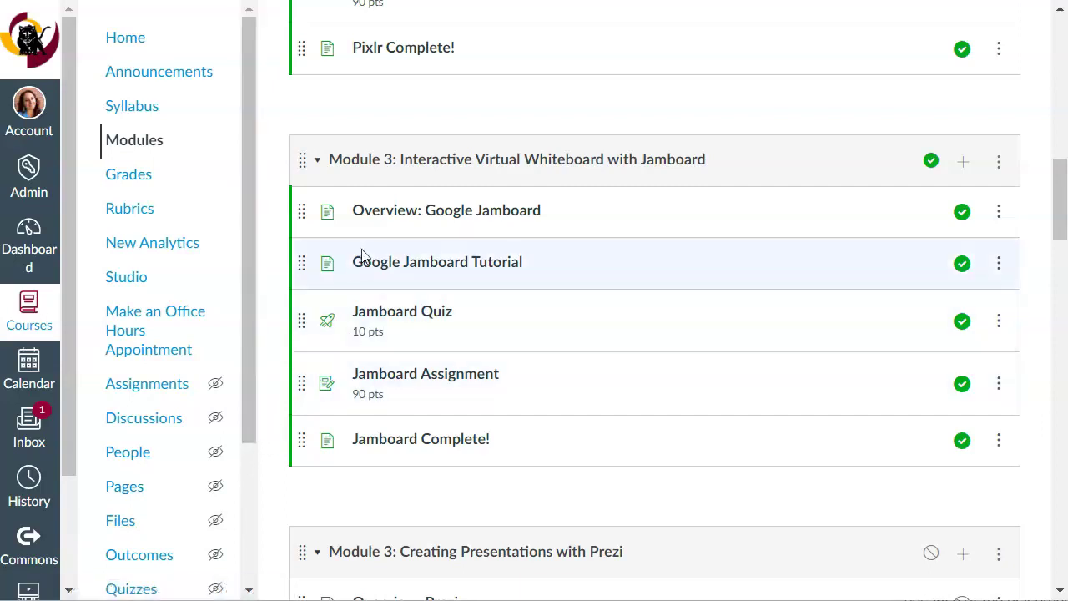
- Delete the Overview: Google Jamboard page via its ⋮ menu and confirm the deletion
{"action": "left_click", "coordinate": [470, 214]}
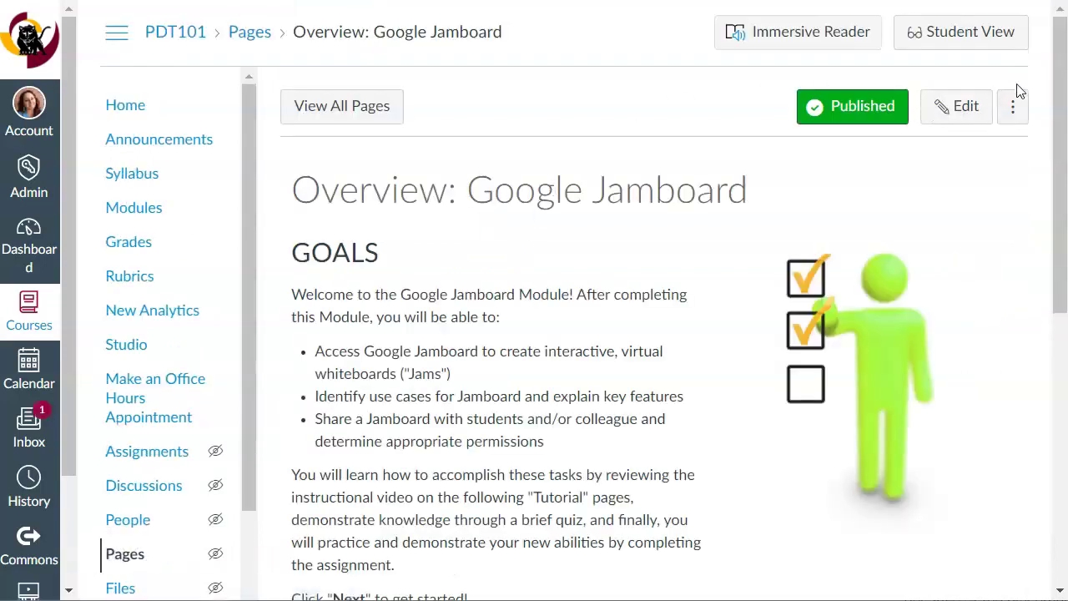
{"action": "left_click", "coordinate": [1014, 108]}
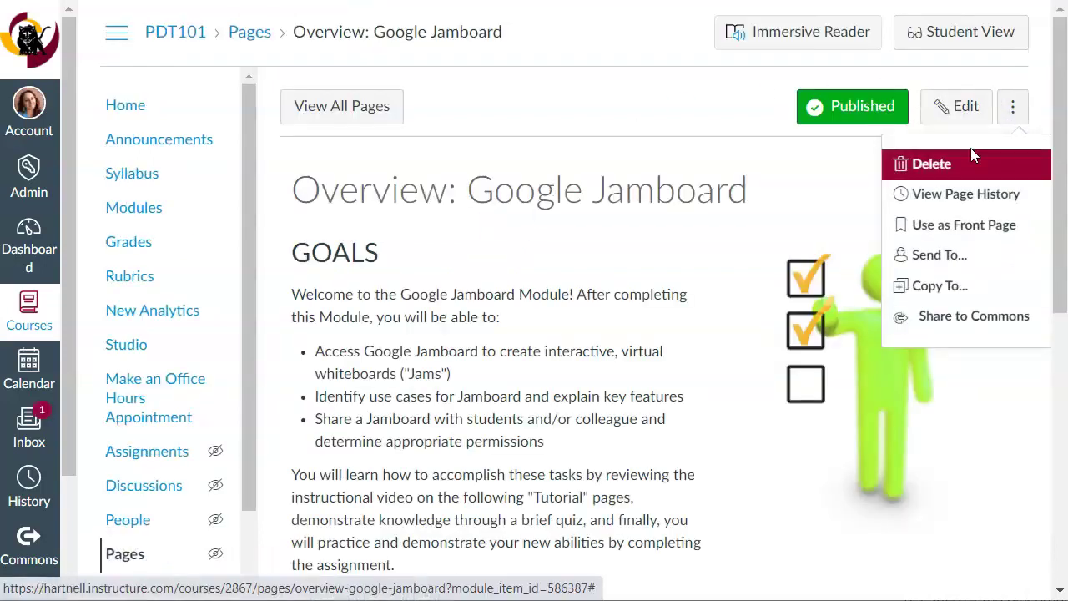
{"action": "left_click", "coordinate": [932, 164]}
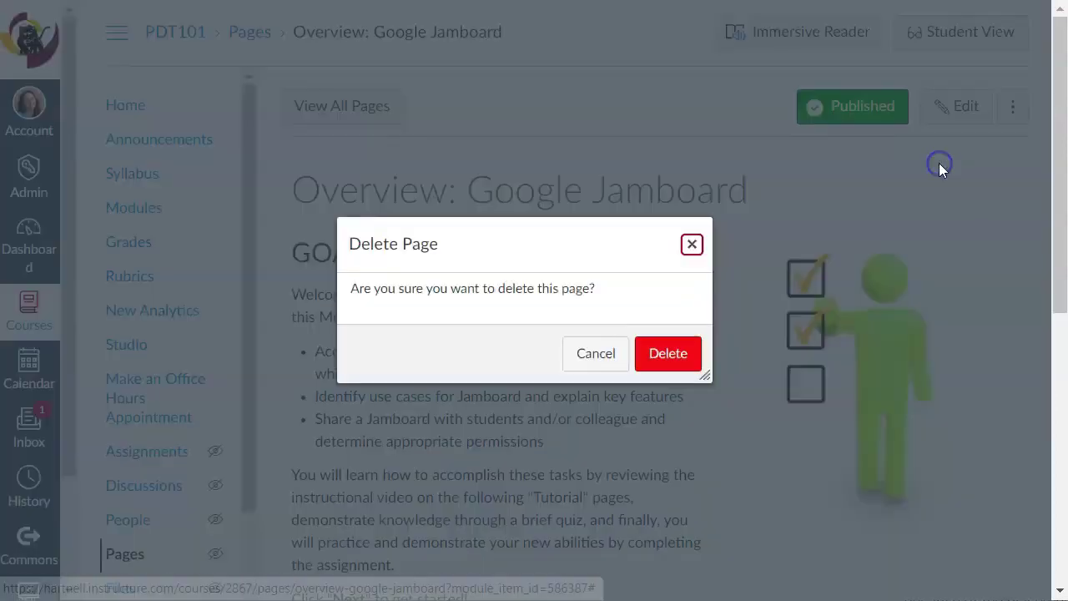
{"action": "left_click", "coordinate": [676, 353]}
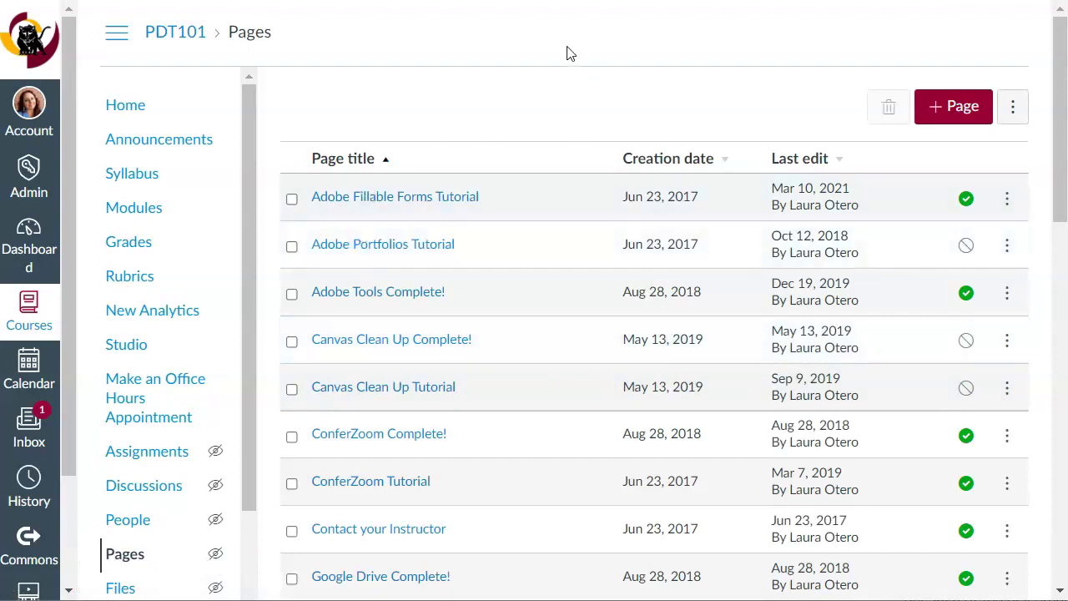
{"action": "scroll", "coordinate": [458, 198], "scroll_direction": "down", "scroll_amount": 6}
{"action": "scroll", "coordinate": [448, 209], "scroll_direction": "up", "scroll_amount": 6}
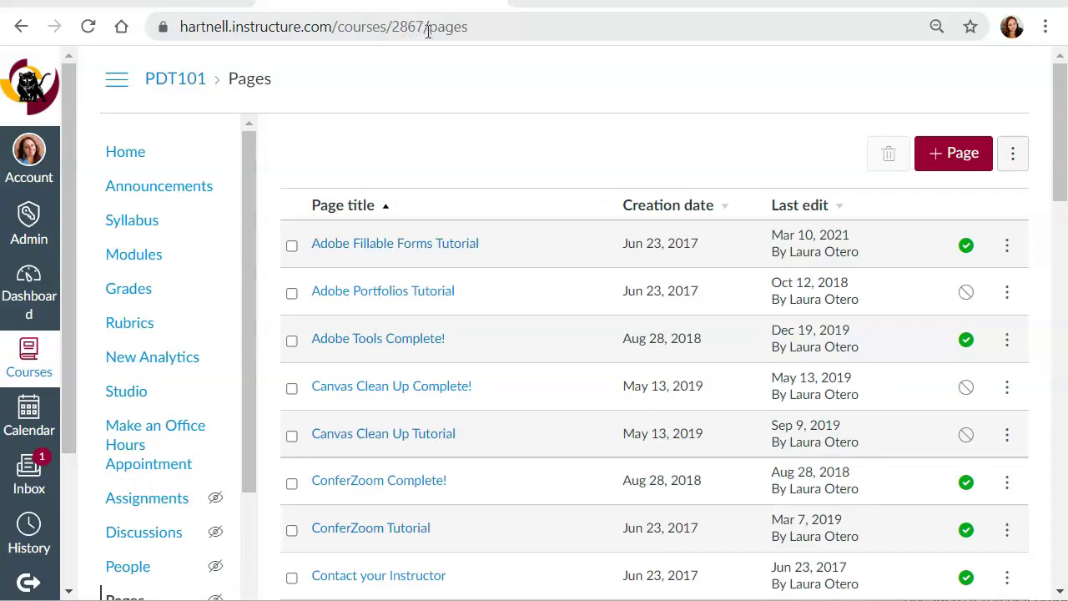
- Replace /pages with /undelete at the end of the course URL and load it
{"action": "left_click", "coordinate": [427, 31]}
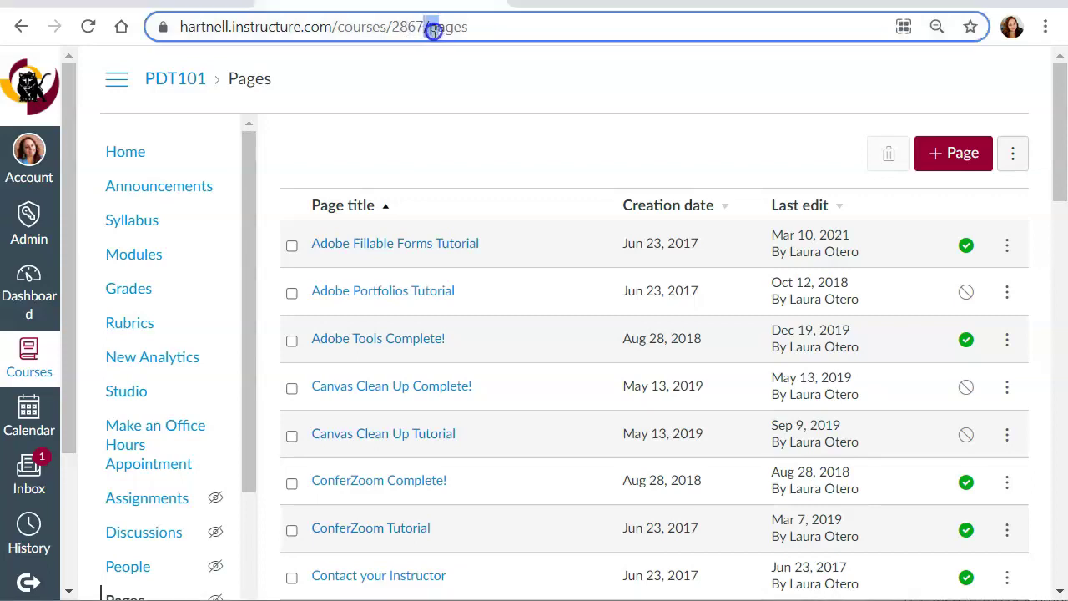
{"action": "left_click_drag", "start_coordinate": [470, 31], "coordinate": [524, 34]}
{"action": "key", "text": "BackSpace"}
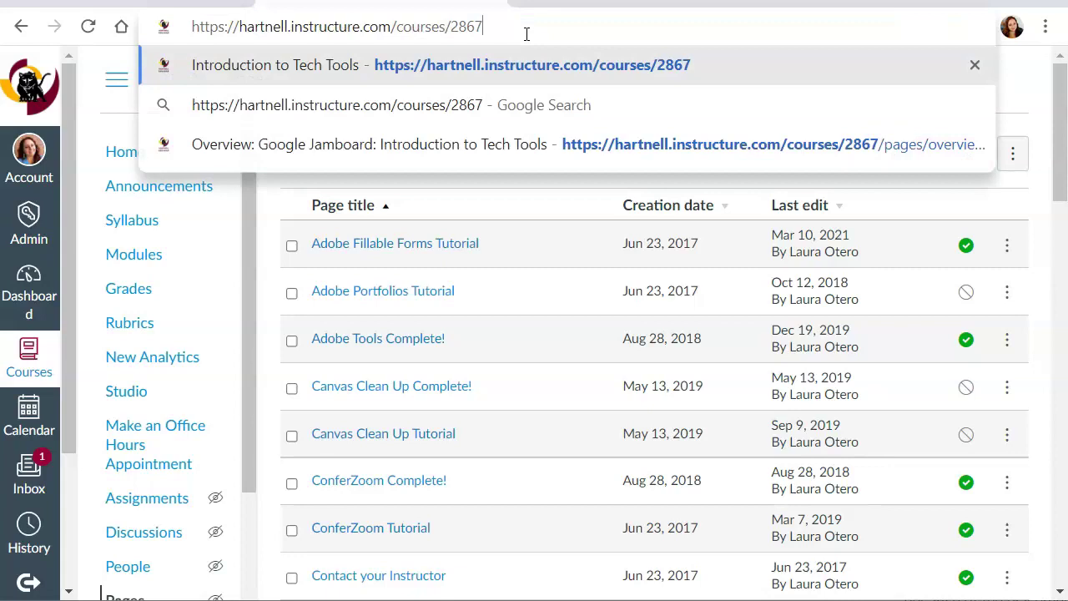
{"action": "type", "text": "/"}
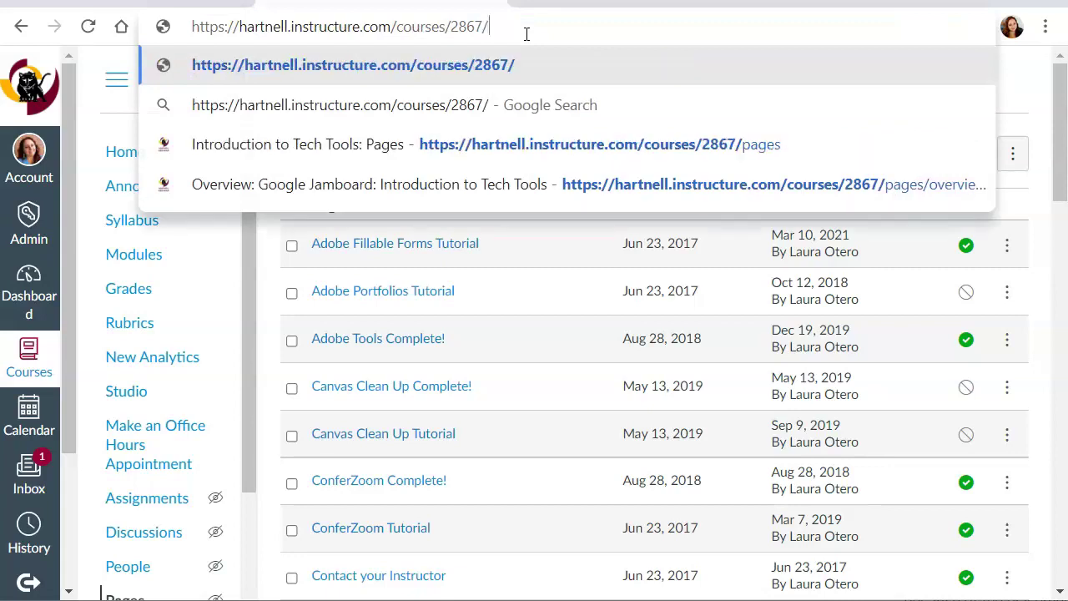
{"action": "type", "text": "undete"}
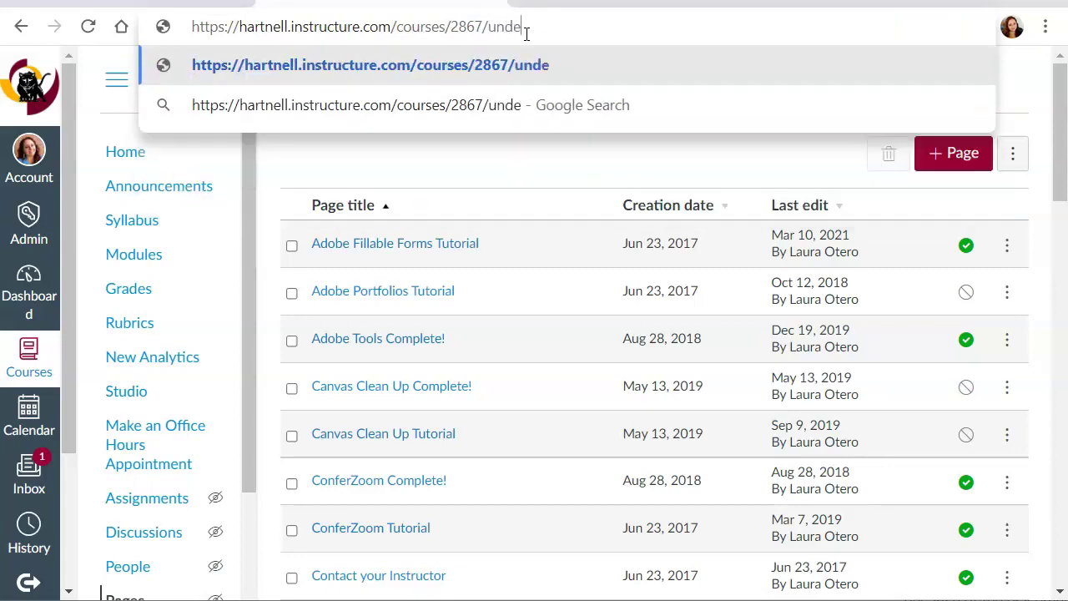
{"action": "key", "text": "BackSpace"}
{"action": "key", "text": "BackSpace"}
{"action": "type", "text": "lete"}
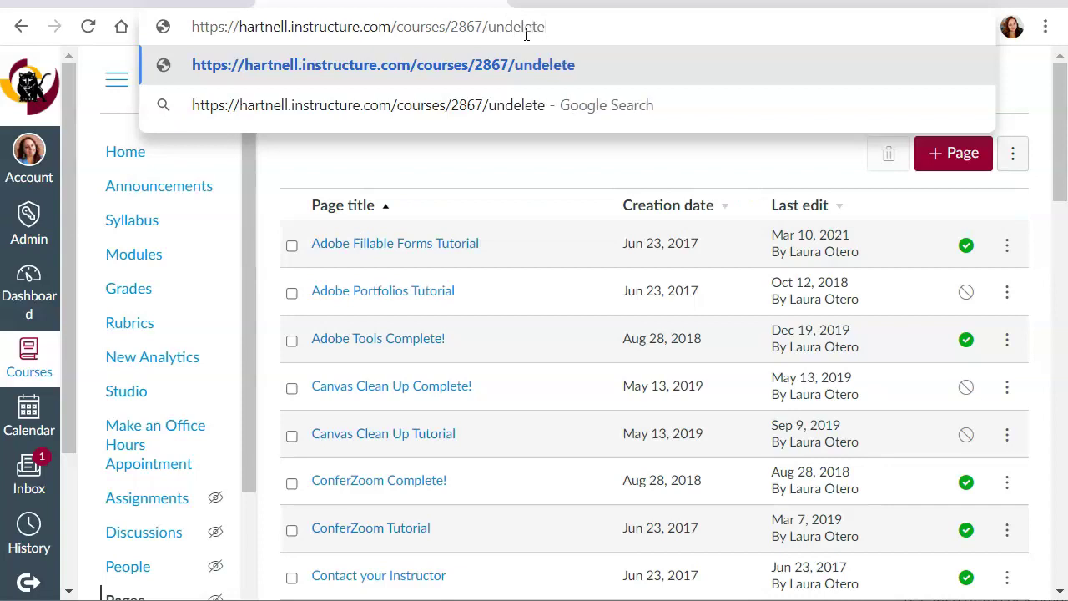
{"action": "left_click", "coordinate": [284, 183]}
{"action": "left_click", "coordinate": [584, 28]}
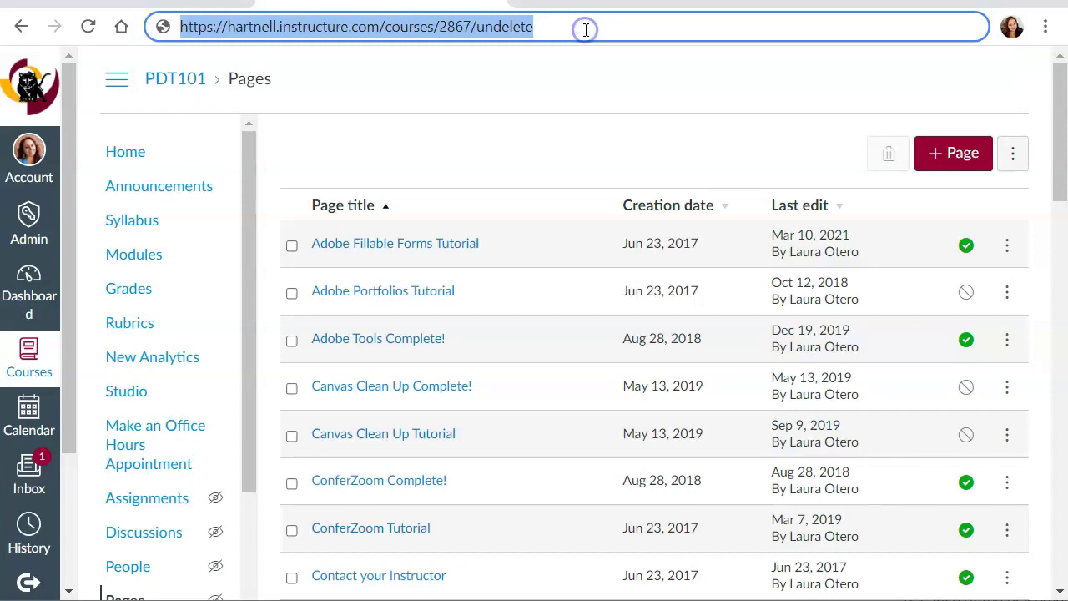
{"action": "key", "text": "Return"}
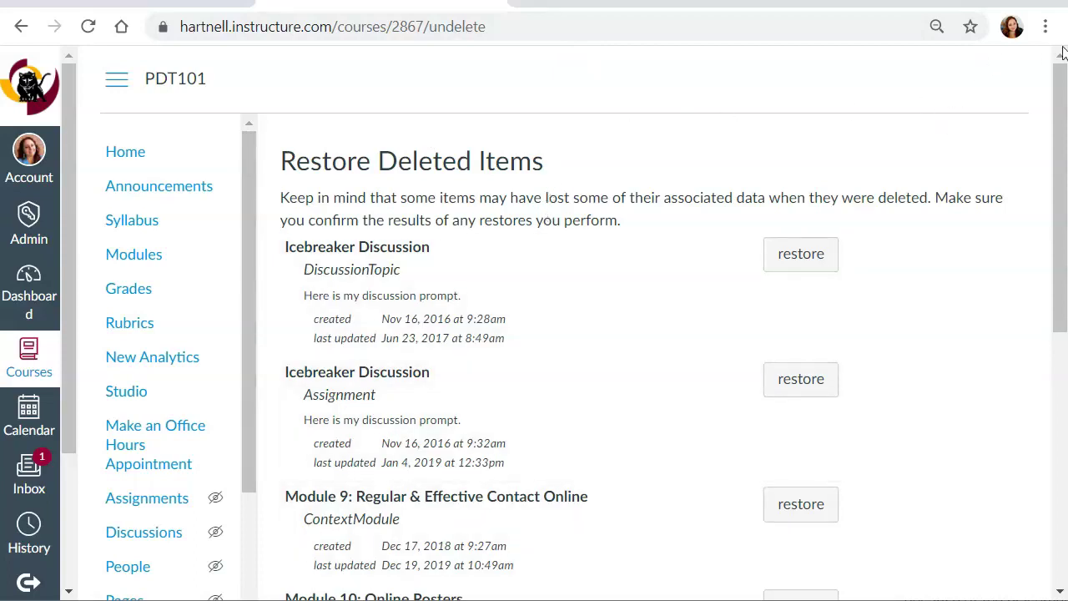
- Restore the Overview: Google Jamboard page from the deleted items list and confirm with OK
{"action": "left_click_drag", "start_coordinate": [1060, 91], "coordinate": [1058, 101]}
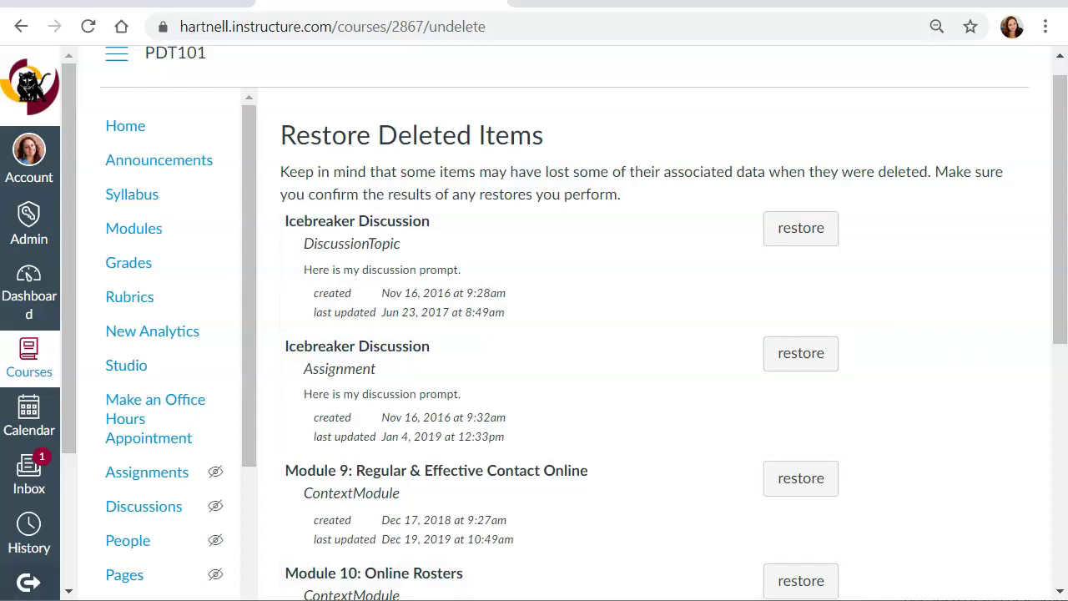
{"action": "scroll", "coordinate": [729, 209], "scroll_direction": "down", "scroll_amount": 6}
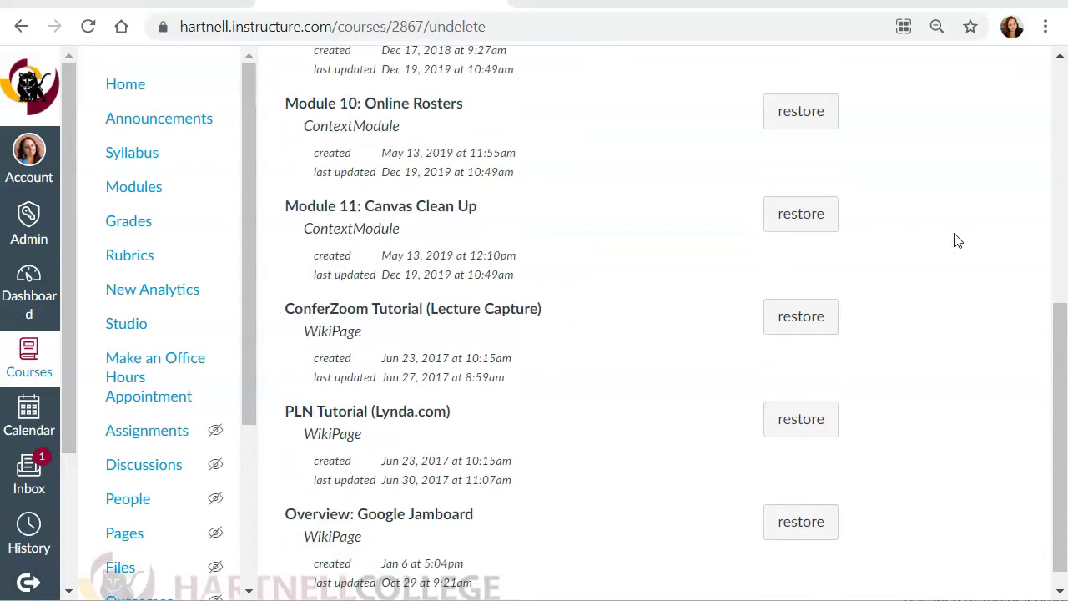
{"action": "scroll", "coordinate": [957, 240], "scroll_direction": "down", "scroll_amount": 1}
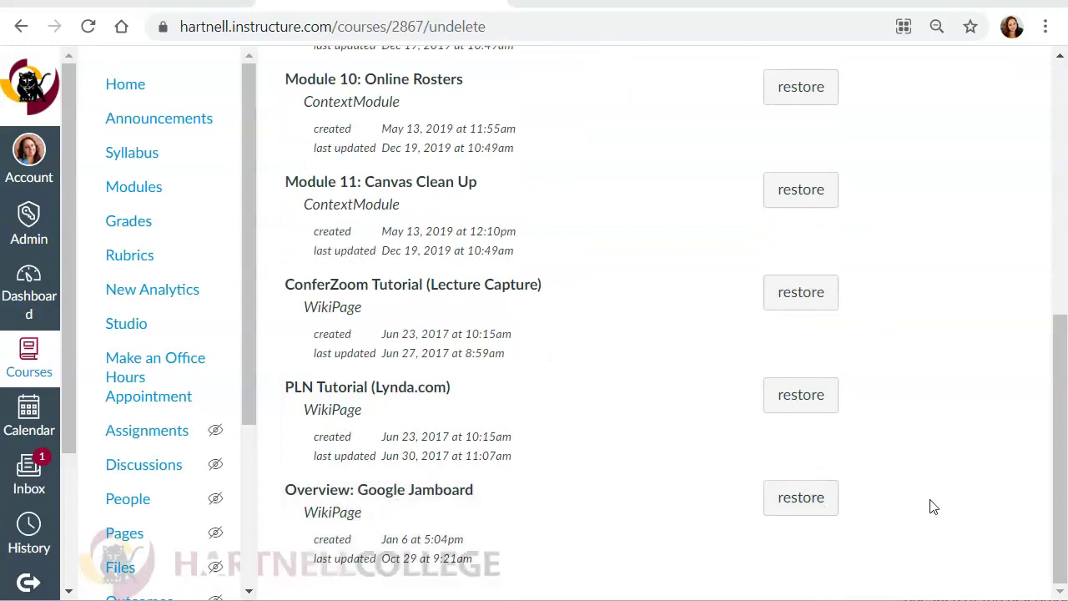
{"action": "left_click", "coordinate": [815, 499]}
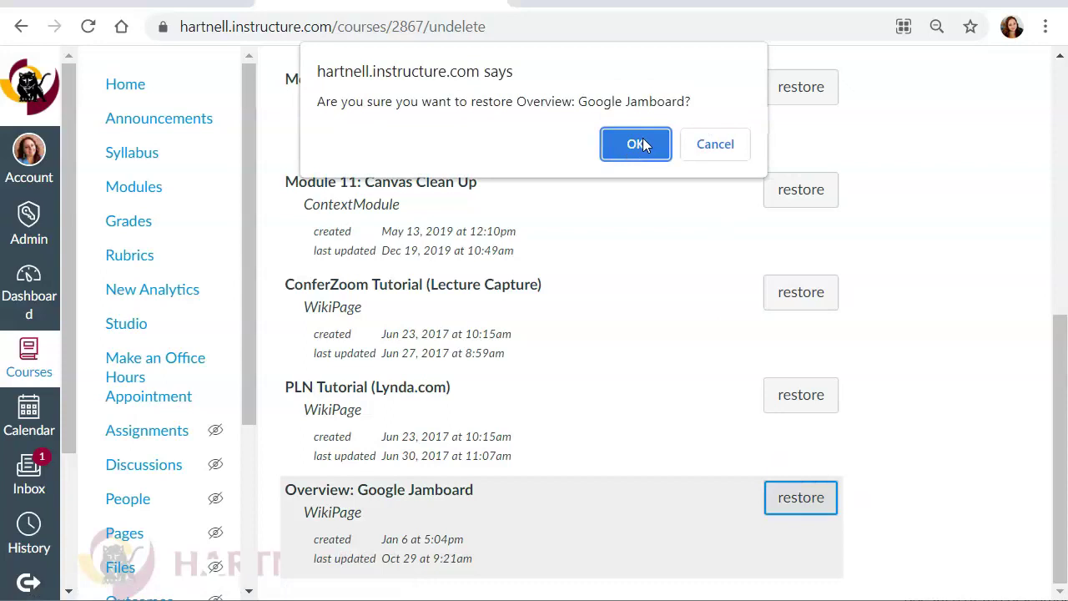
{"action": "left_click", "coordinate": [639, 144]}
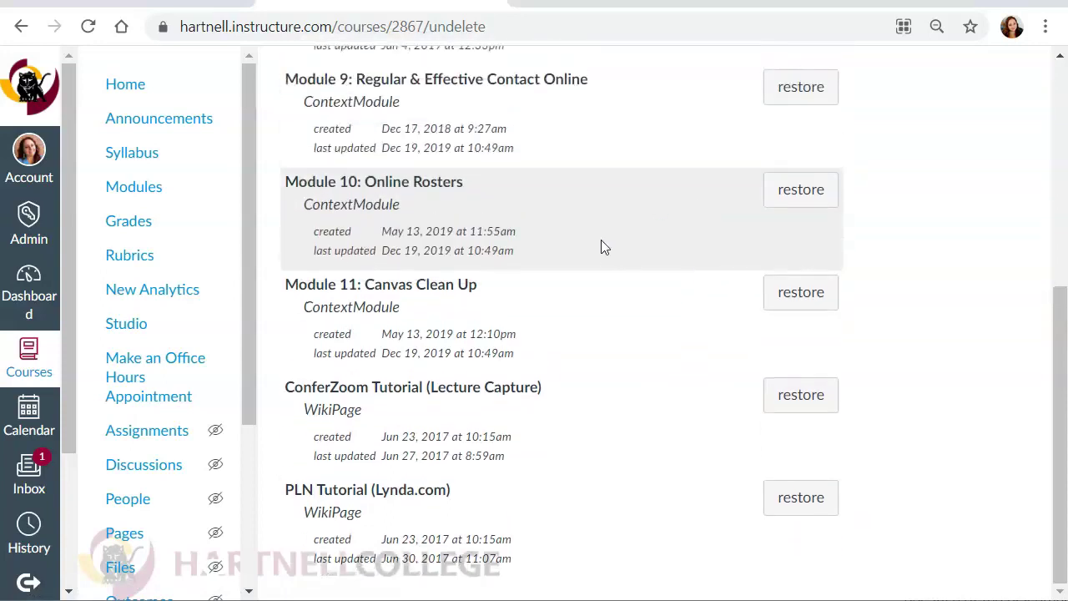
- Go to the course Modules list and find Module 3: Interactive Virtual Whiteboard with Jamboard
{"action": "left_click", "coordinate": [140, 185]}
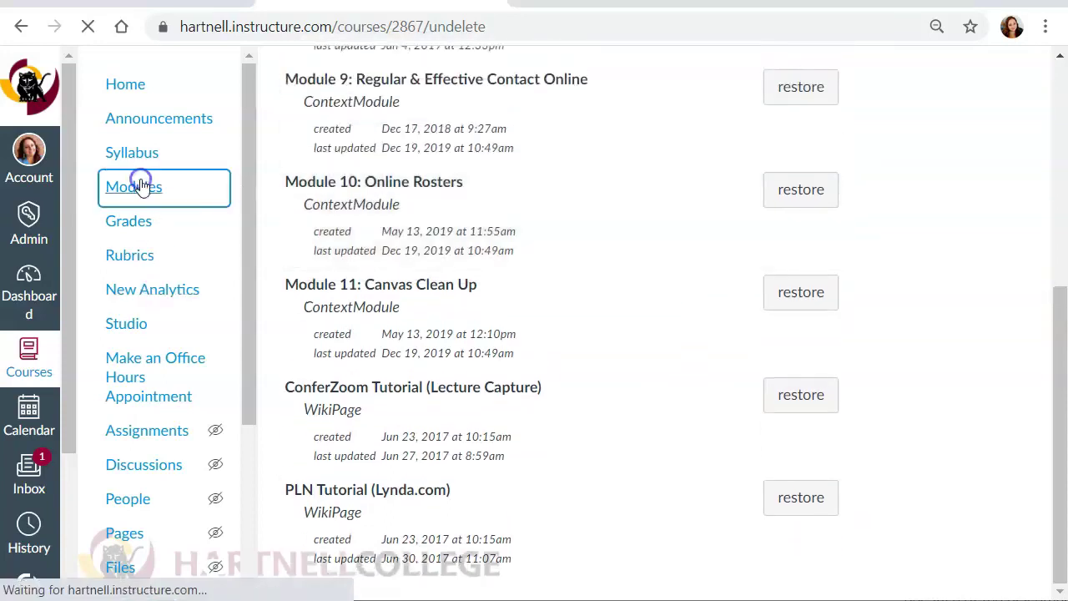
{"action": "scroll", "coordinate": [911, 277], "scroll_direction": "down", "scroll_amount": 3}
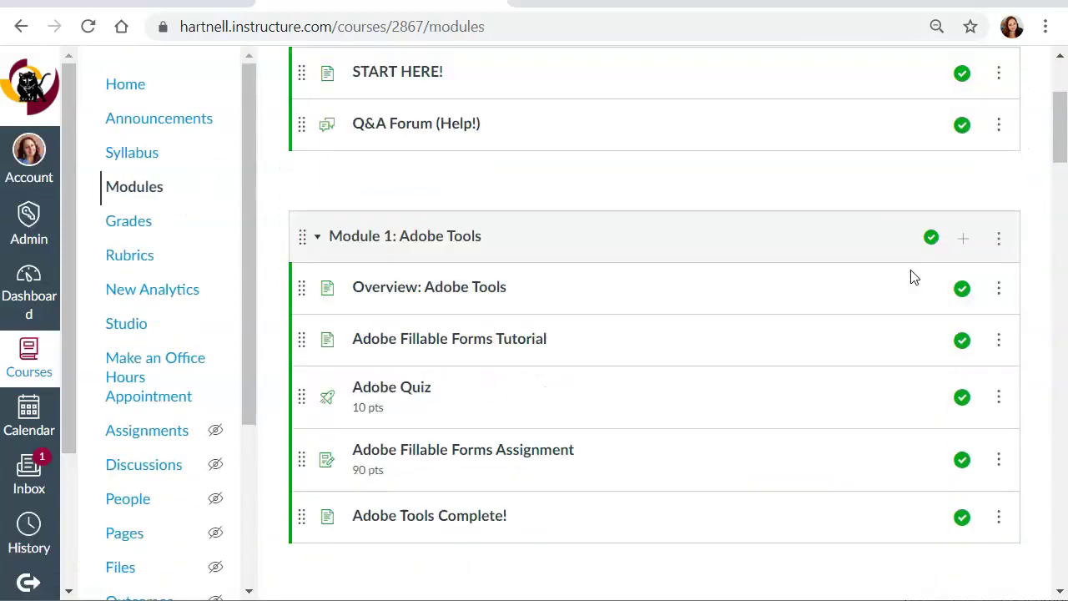
{"action": "scroll", "coordinate": [911, 277], "scroll_direction": "down", "scroll_amount": 12}
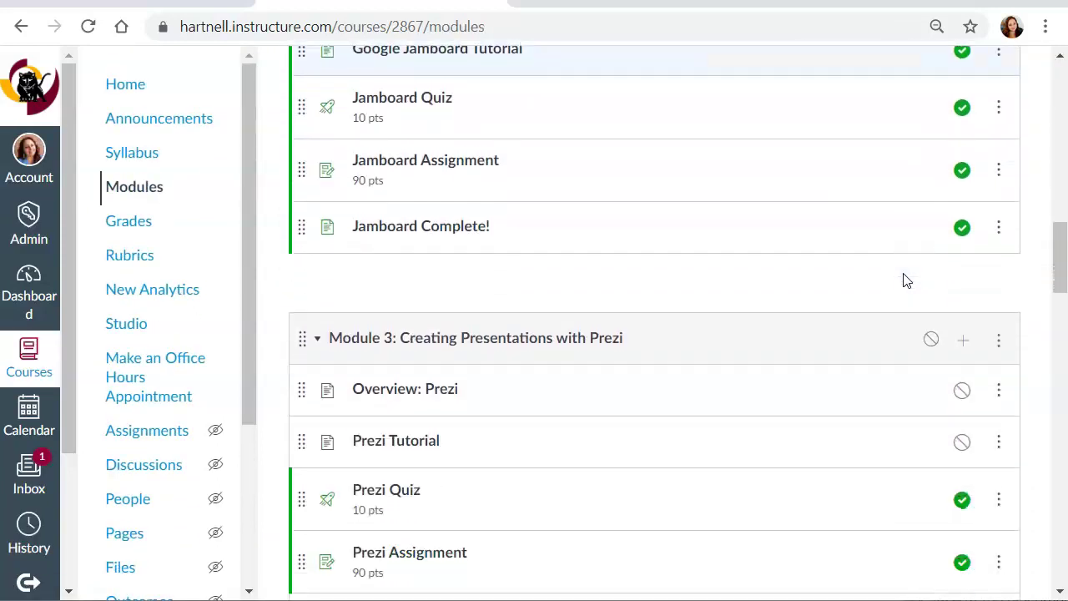
{"action": "scroll", "coordinate": [905, 279], "scroll_direction": "up", "scroll_amount": 1}
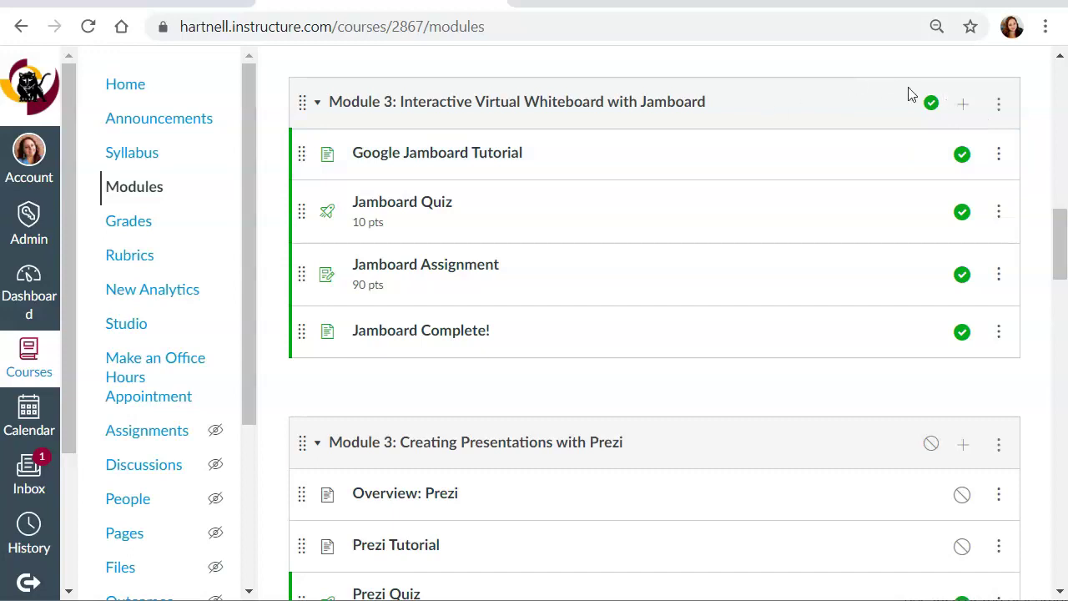
- Add the Overview: Google Jamboard page to Module 3 and drag it to the top
{"action": "left_click", "coordinate": [967, 107]}
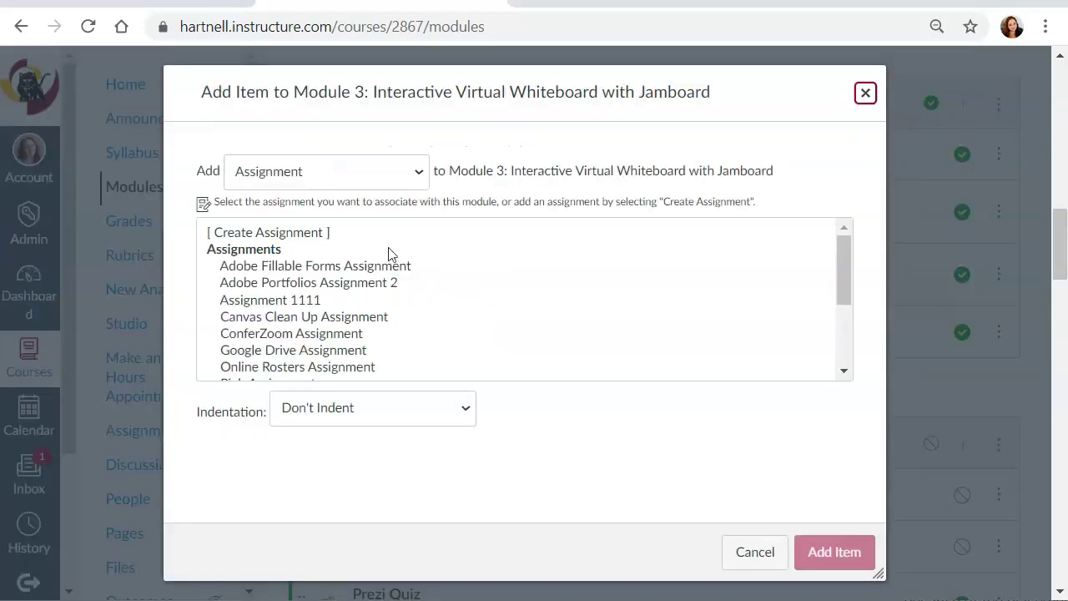
{"action": "left_click", "coordinate": [332, 178]}
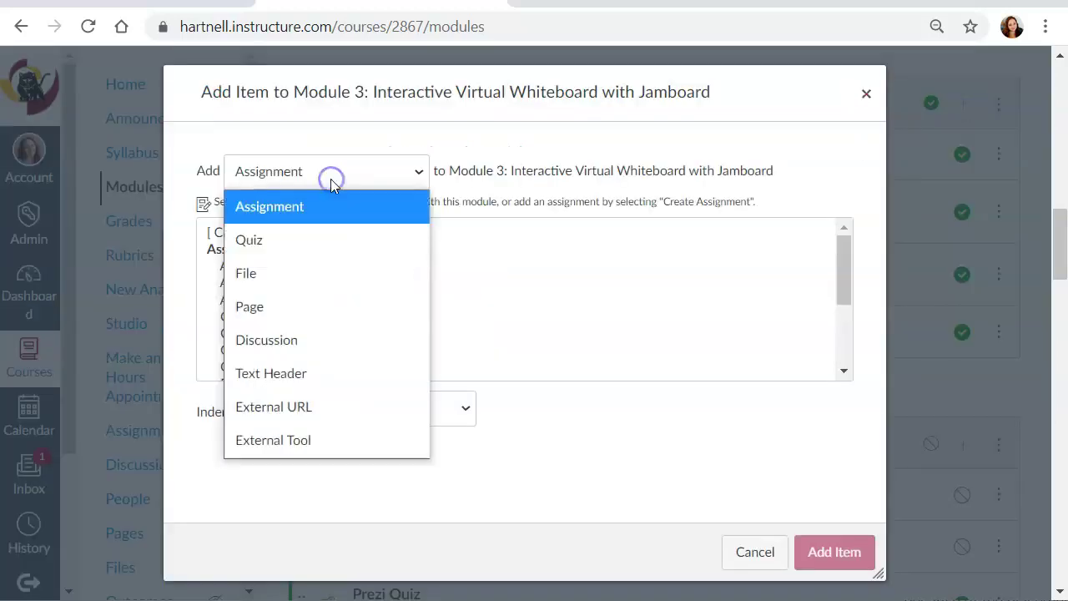
{"action": "left_click", "coordinate": [275, 306]}
{"action": "scroll", "coordinate": [350, 259], "scroll_direction": "down", "scroll_amount": 4}
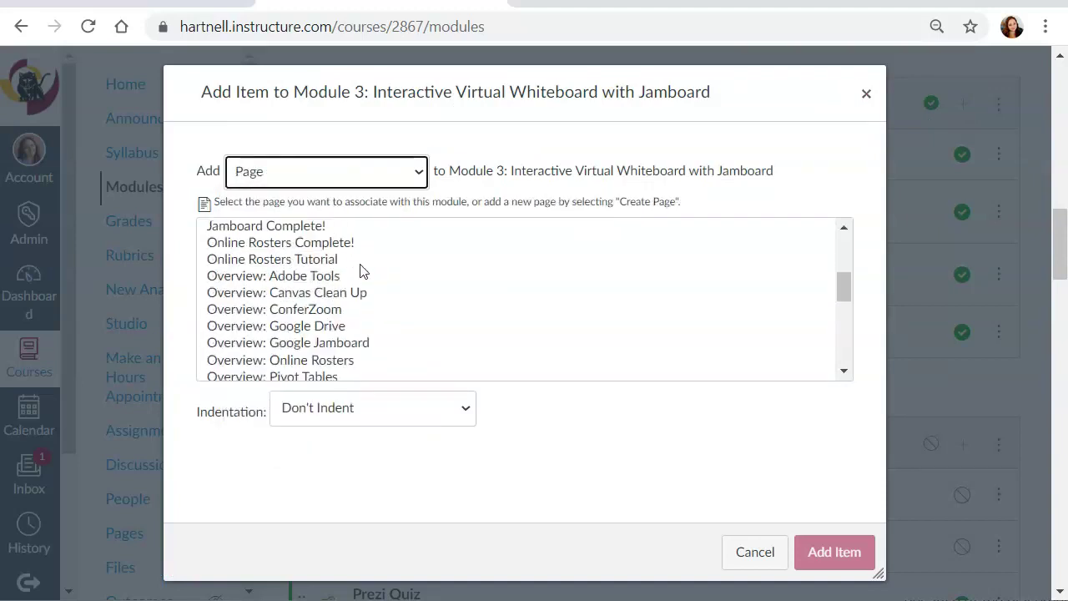
{"action": "left_click", "coordinate": [349, 347]}
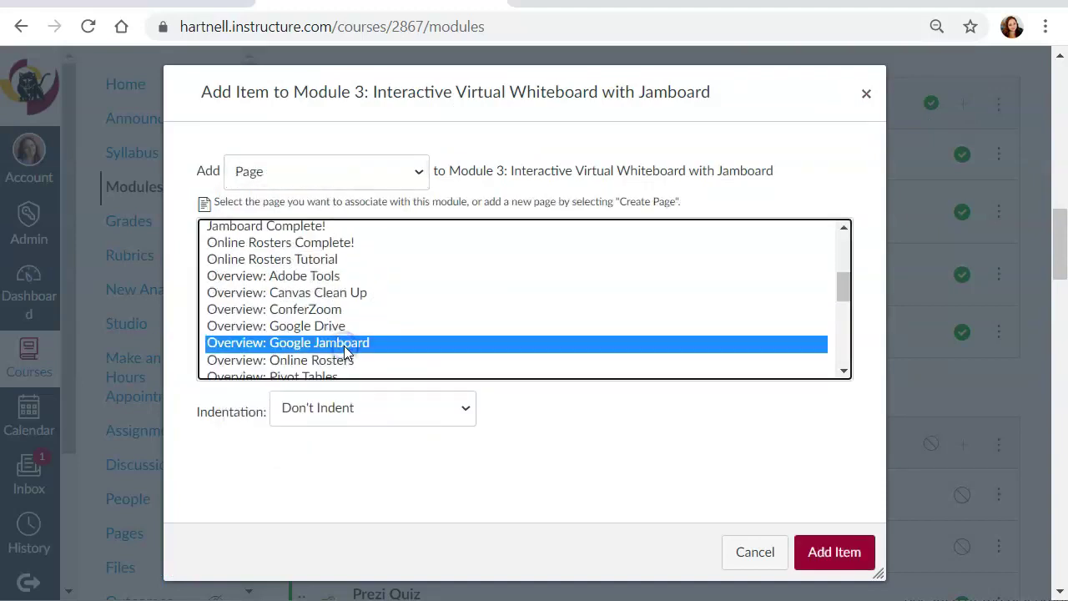
{"action": "left_click", "coordinate": [840, 555]}
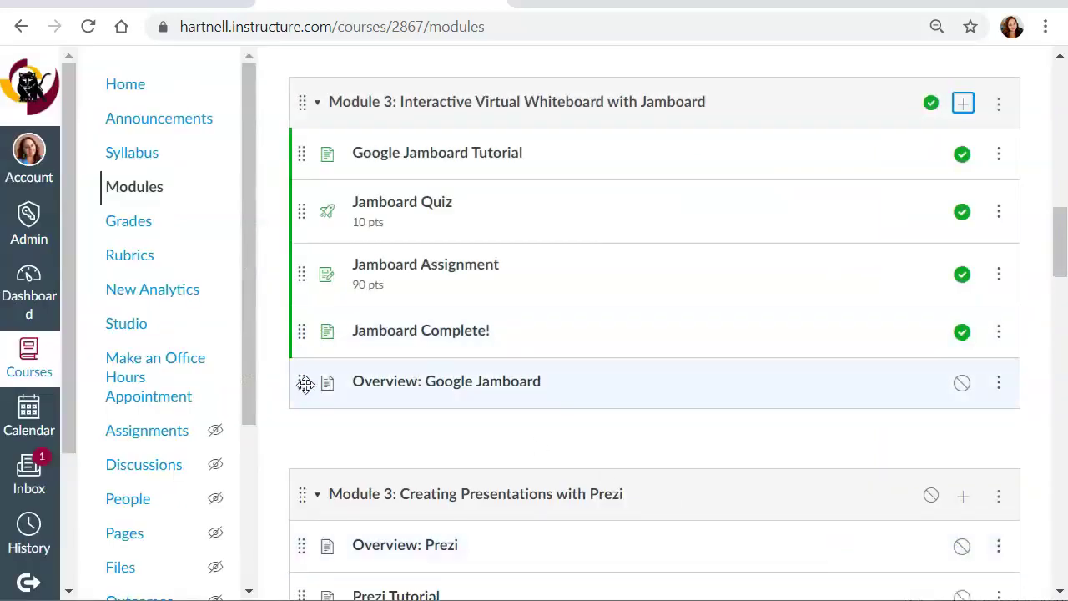
{"action": "left_click_drag", "start_coordinate": [302, 385], "coordinate": [286, 142]}
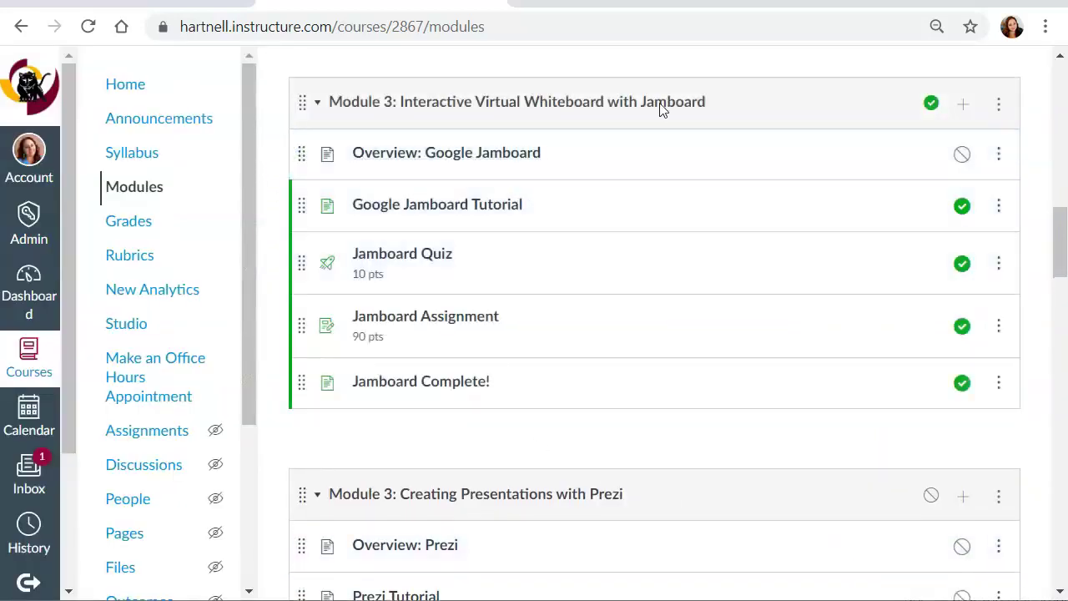
- Publish the Overview: Google Jamboard item, then open the page and review its content
{"action": "left_click", "coordinate": [962, 159]}
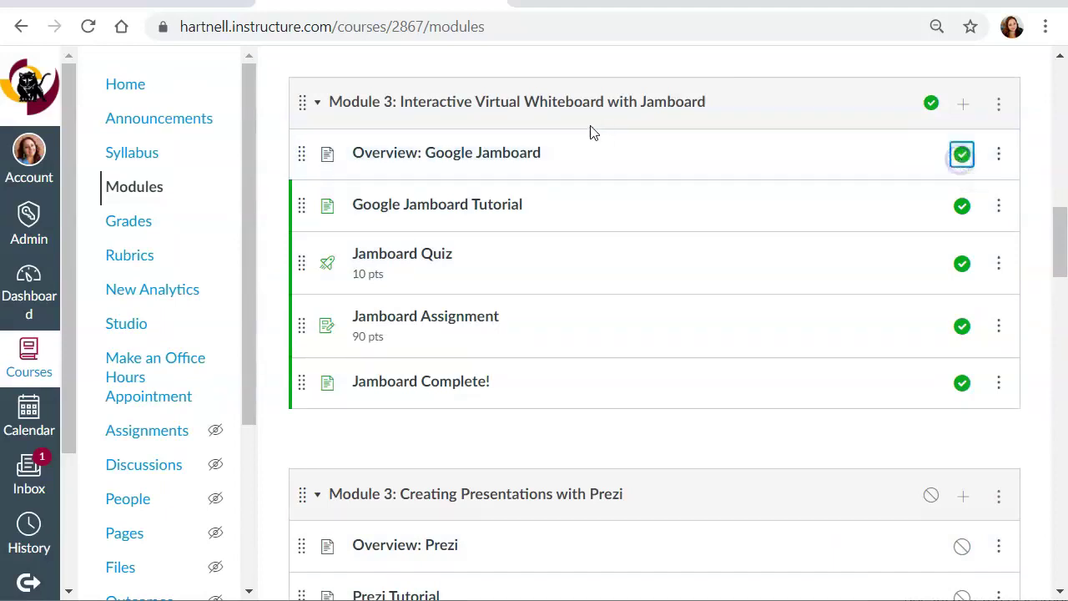
{"action": "left_click", "coordinate": [474, 158]}
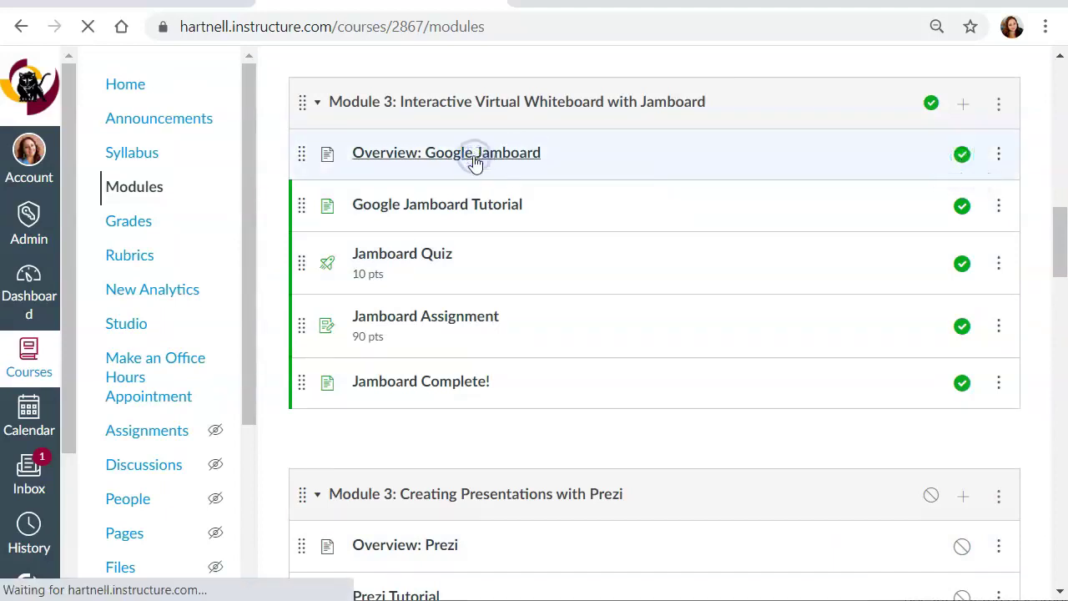
{"action": "scroll", "coordinate": [748, 217], "scroll_direction": "down", "scroll_amount": 4}
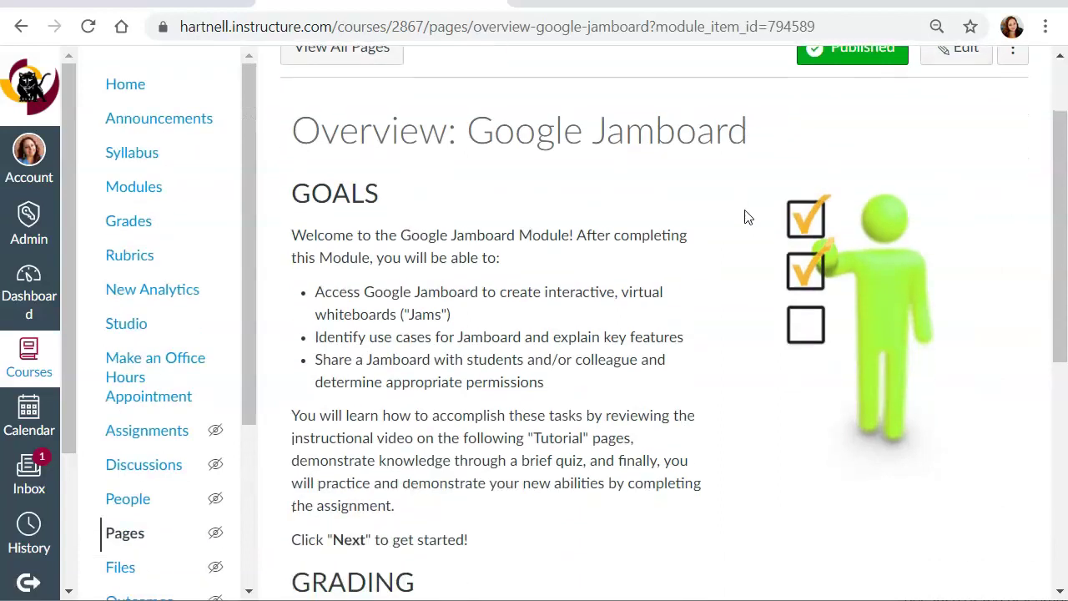
{"action": "scroll", "coordinate": [748, 217], "scroll_direction": "up", "scroll_amount": 4}
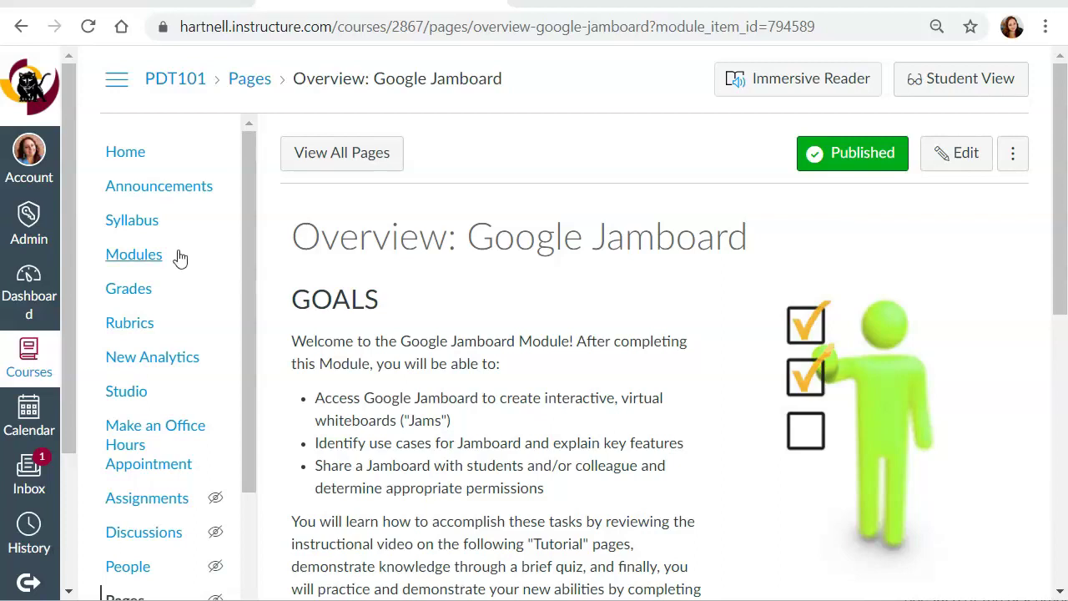
- Return to the Modules list and open the options menu for Overview: Adobe Tools
{"action": "left_click", "coordinate": [139, 258]}
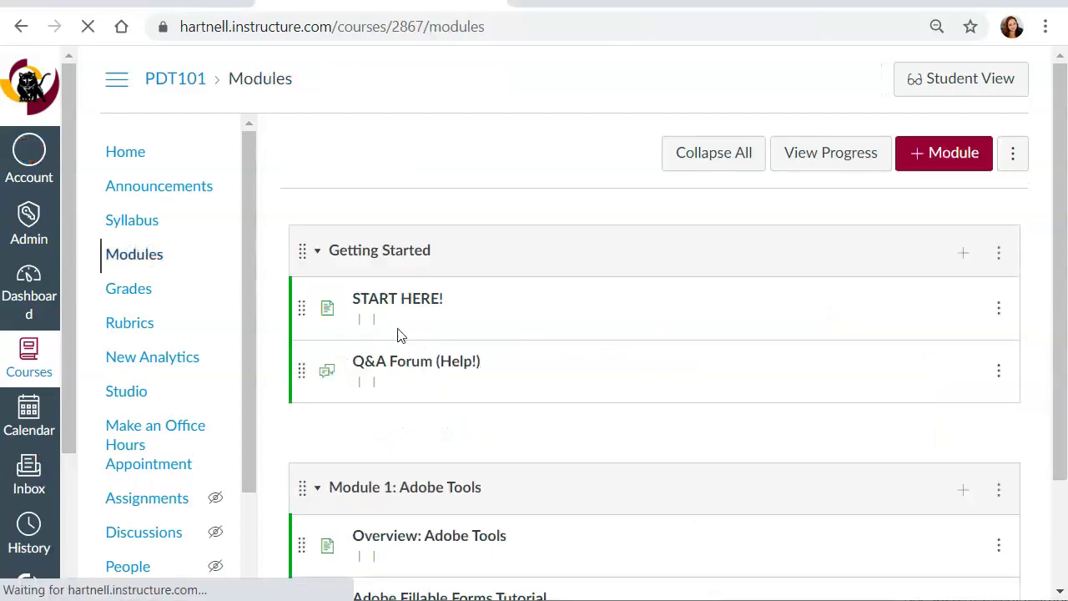
{"action": "scroll", "coordinate": [459, 342], "scroll_direction": "down", "scroll_amount": 2}
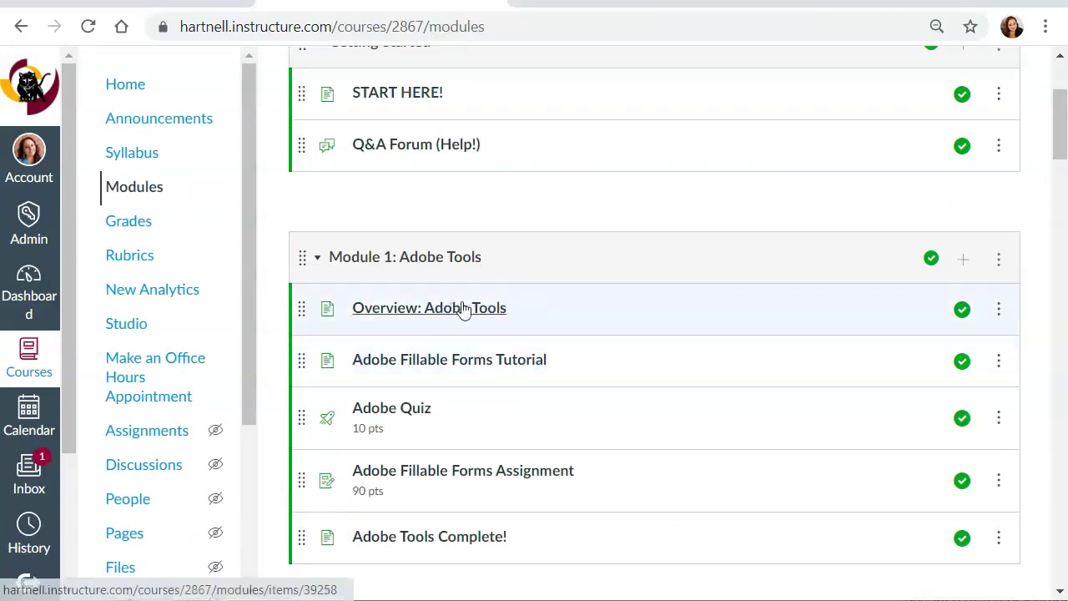
{"action": "left_click", "coordinate": [998, 308]}
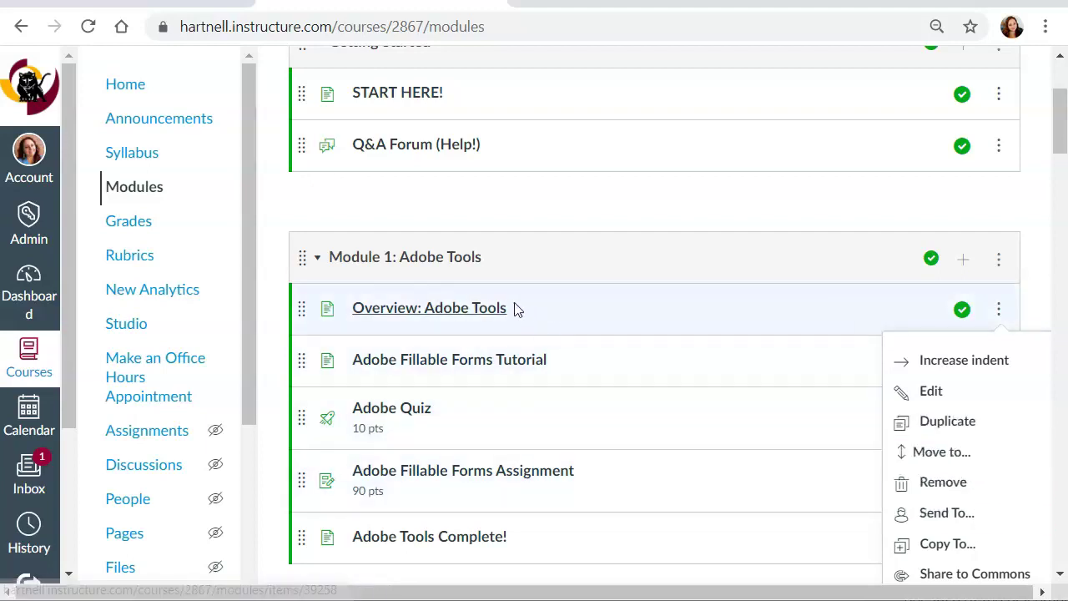
- Open the Overview: Adobe Tools page and show its ⋮ page options
{"action": "left_click", "coordinate": [458, 309]}
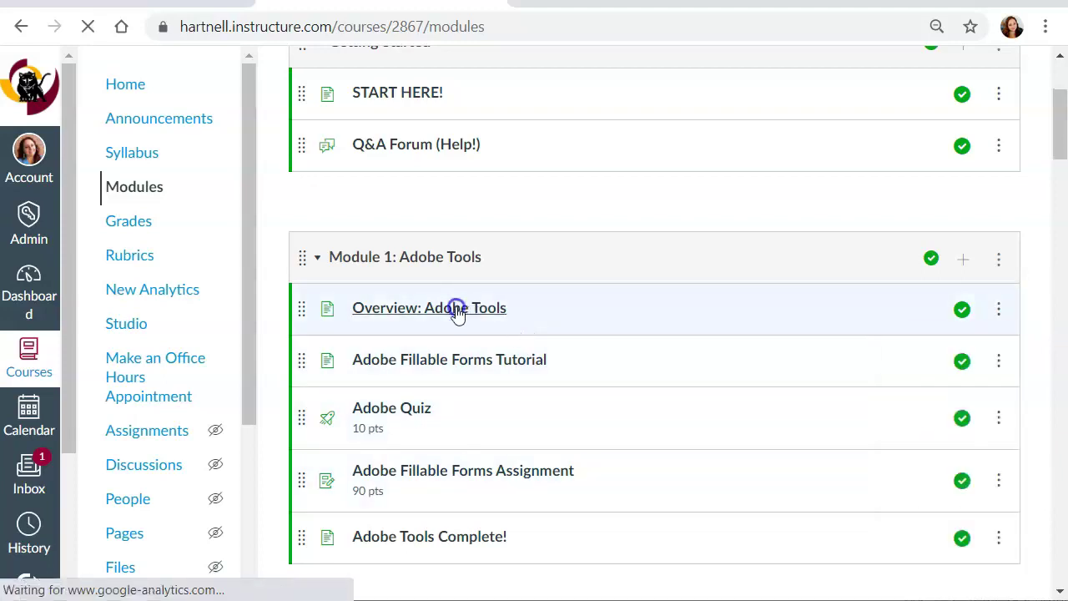
{"action": "left_click", "coordinate": [1012, 153]}
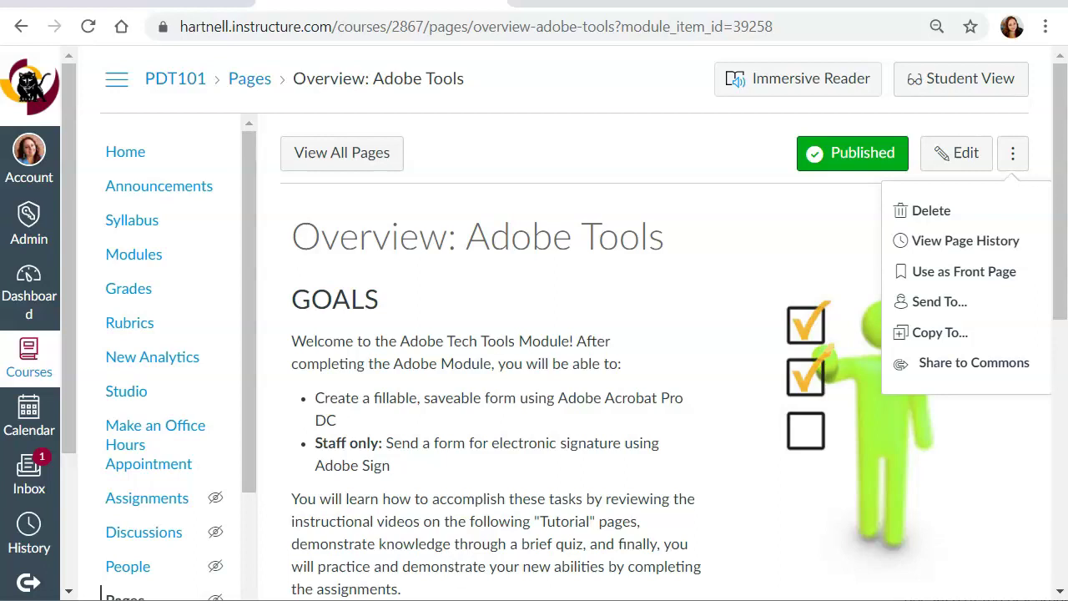
- Dismiss the Overview: Adobe Tools page options list with Esc
{"action": "key", "text": "Escape"}
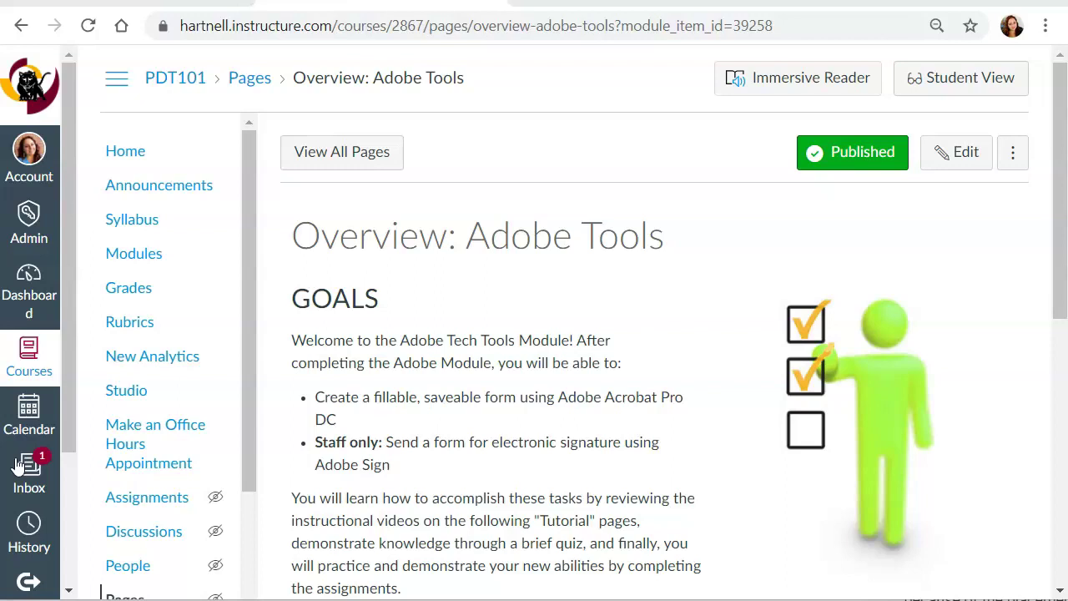
{"action": "left_click", "coordinate": [637, 7]}
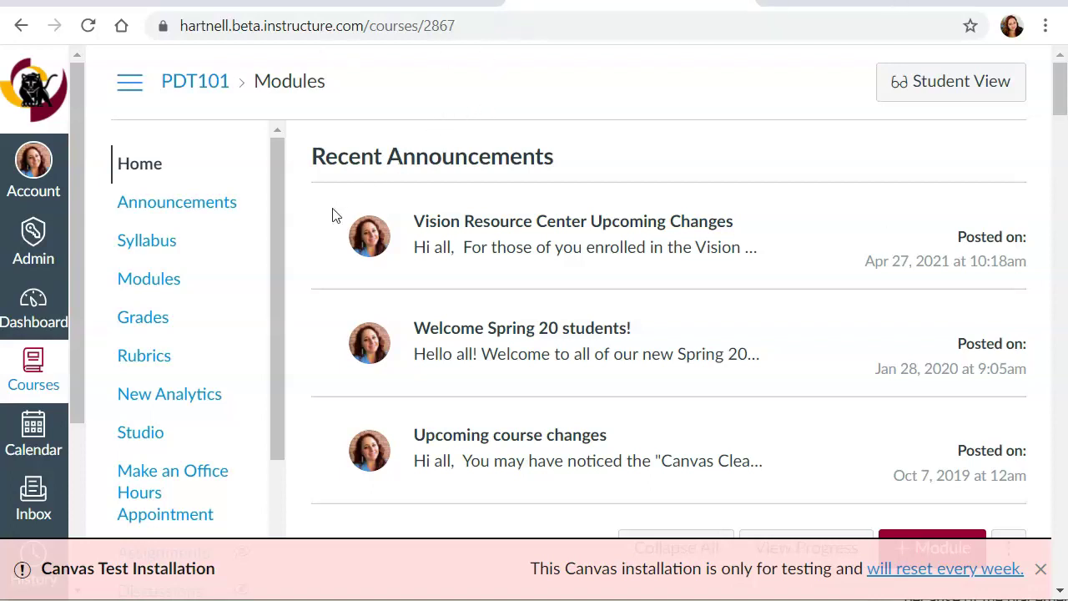
{"action": "scroll", "coordinate": [247, 291], "scroll_direction": "down", "scroll_amount": 5}
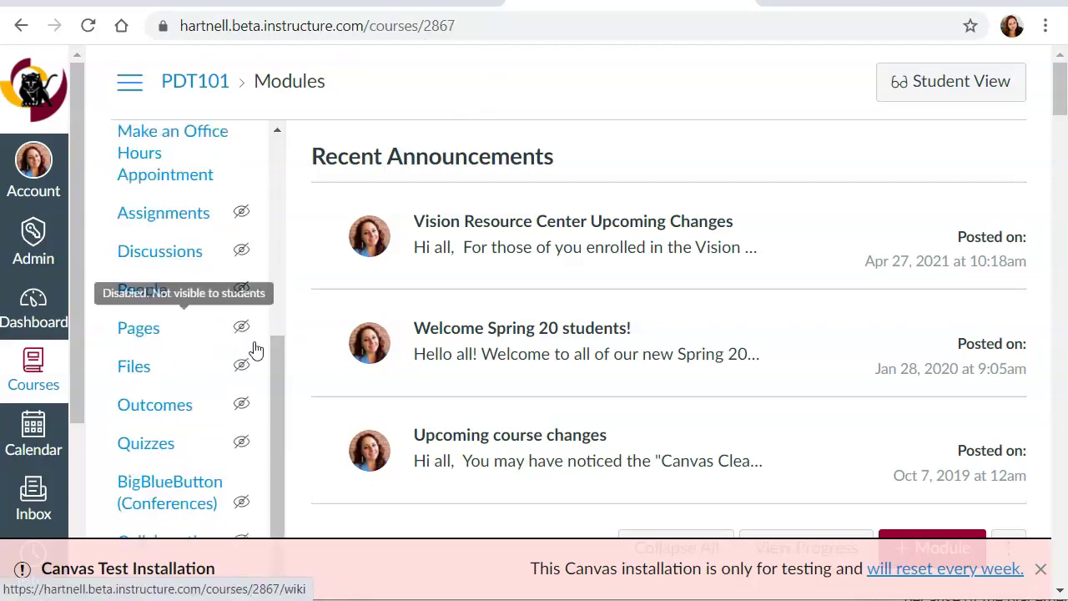